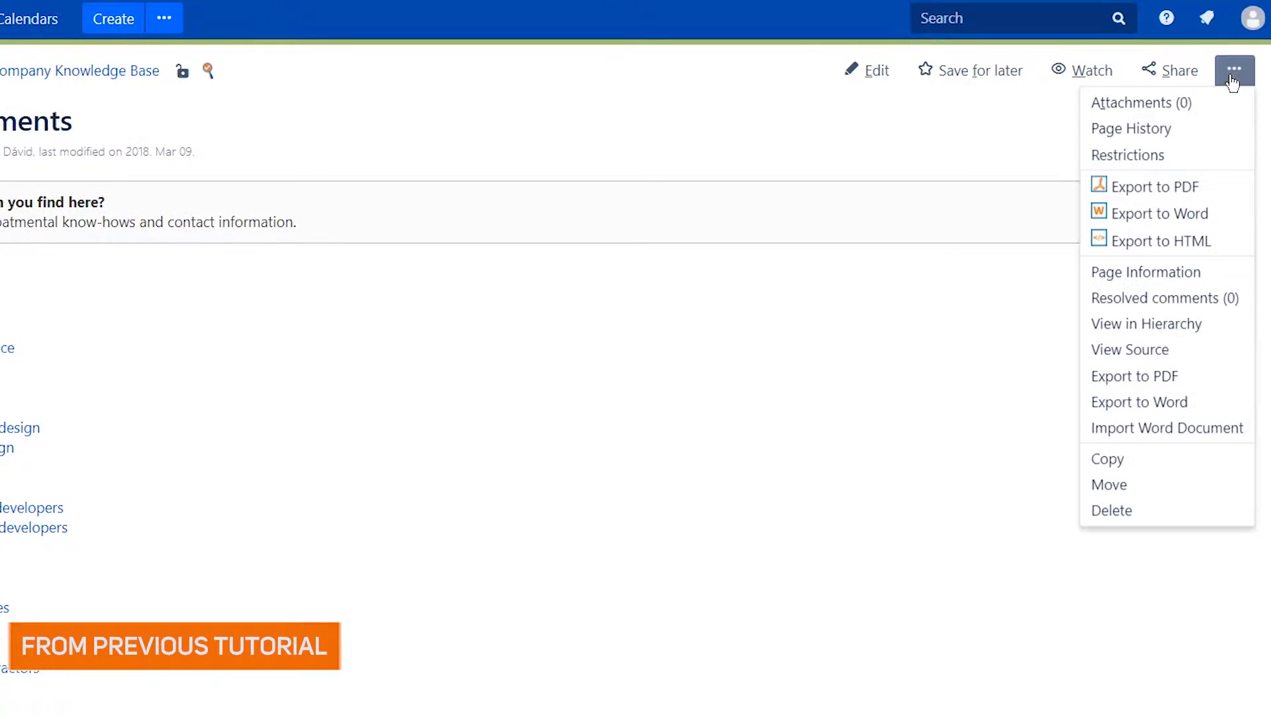
Export Departments and its child pages to PDF with the company header-and-footer profile.
left_click(1154, 187)
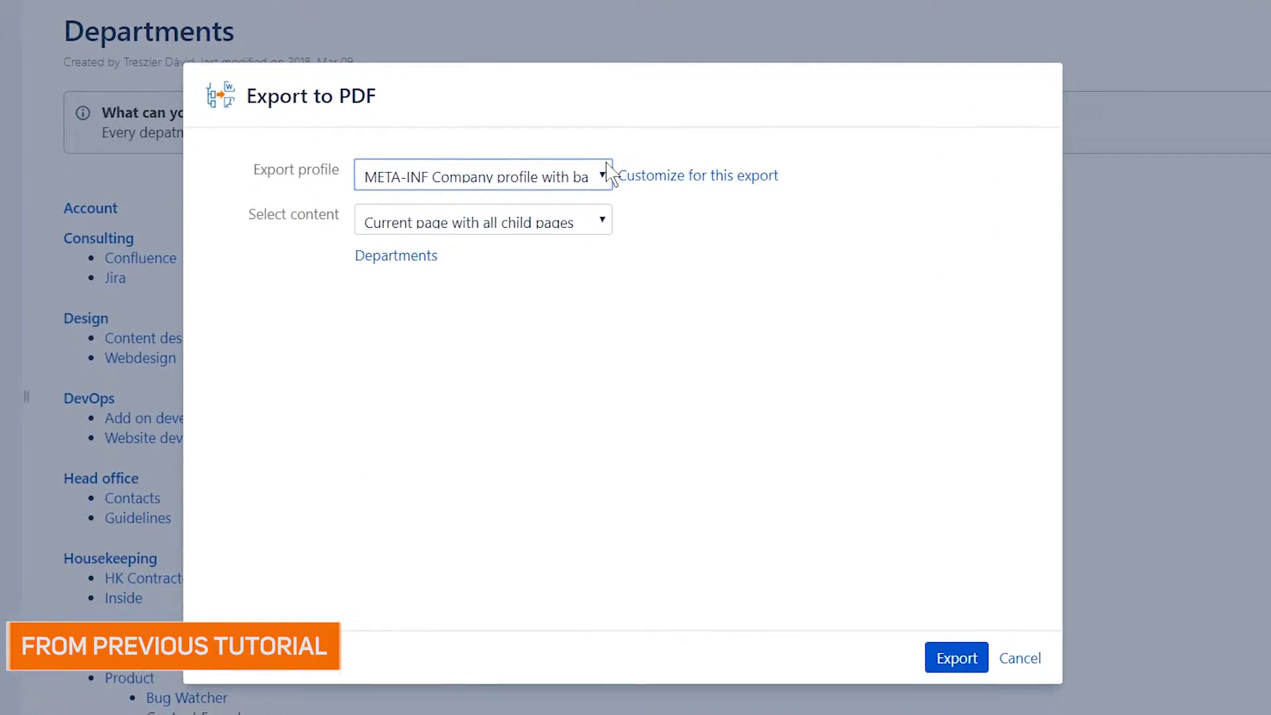
left_click(524, 220)
left_click(608, 304)
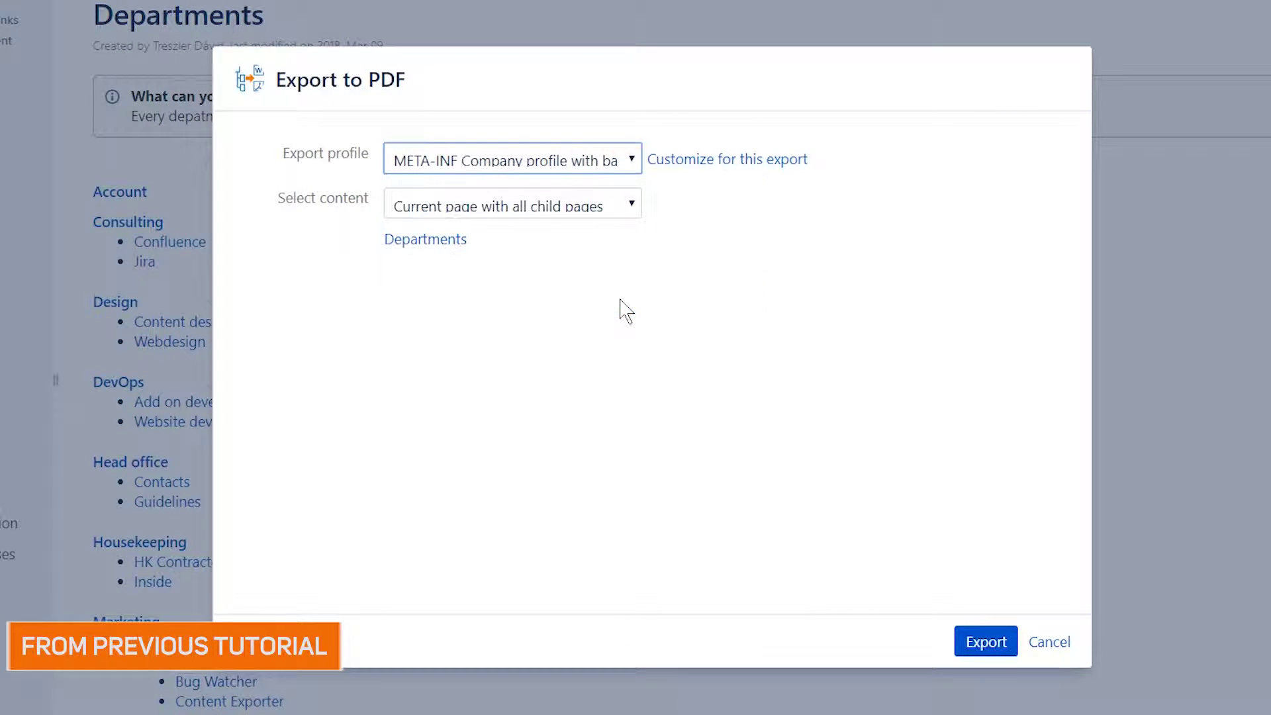
left_click(979, 643)
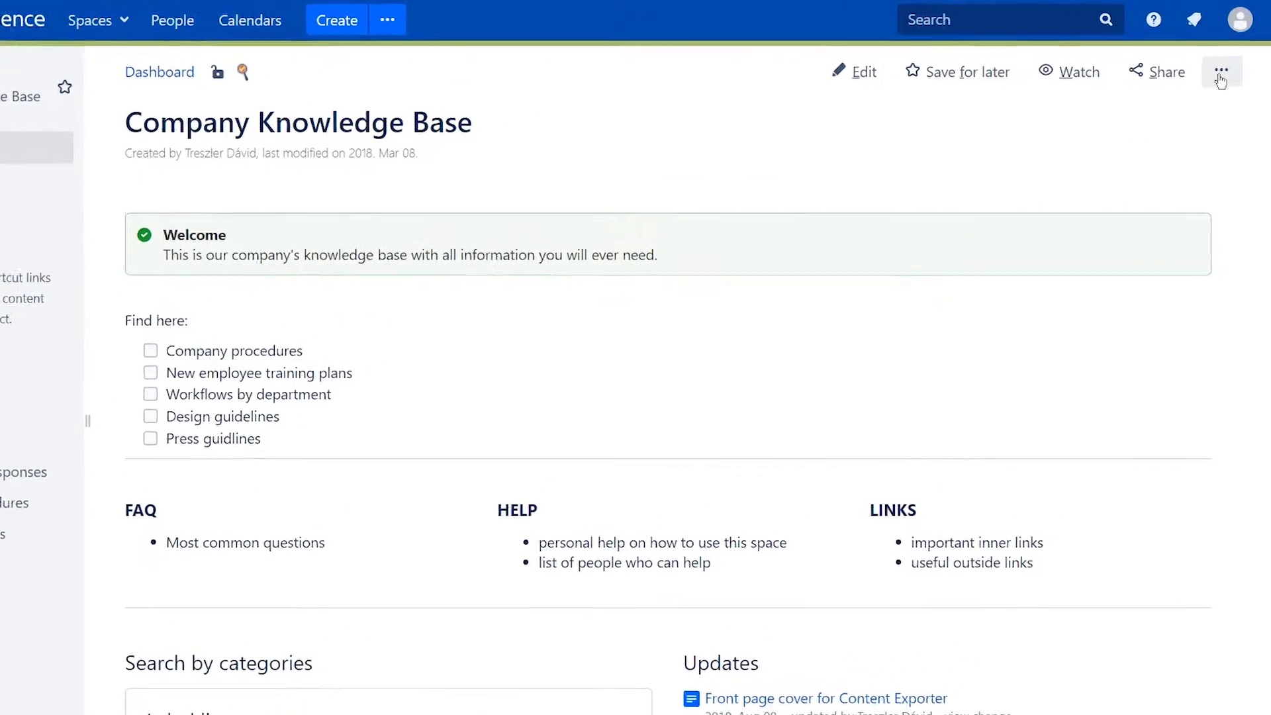
Export selected pages to PDF: Marketing and sub-pages, excluding the Company Knowledge Base home page.
left_click(1224, 65)
left_click(1181, 214)
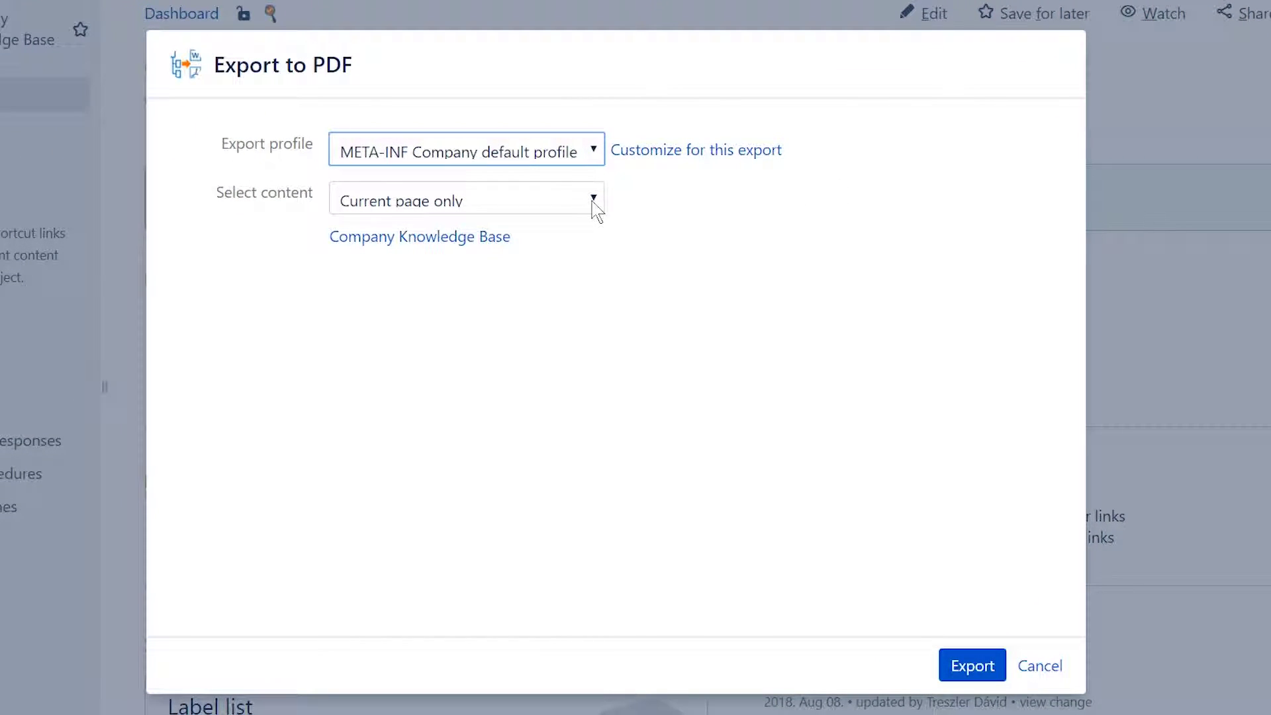
left_click(593, 210)
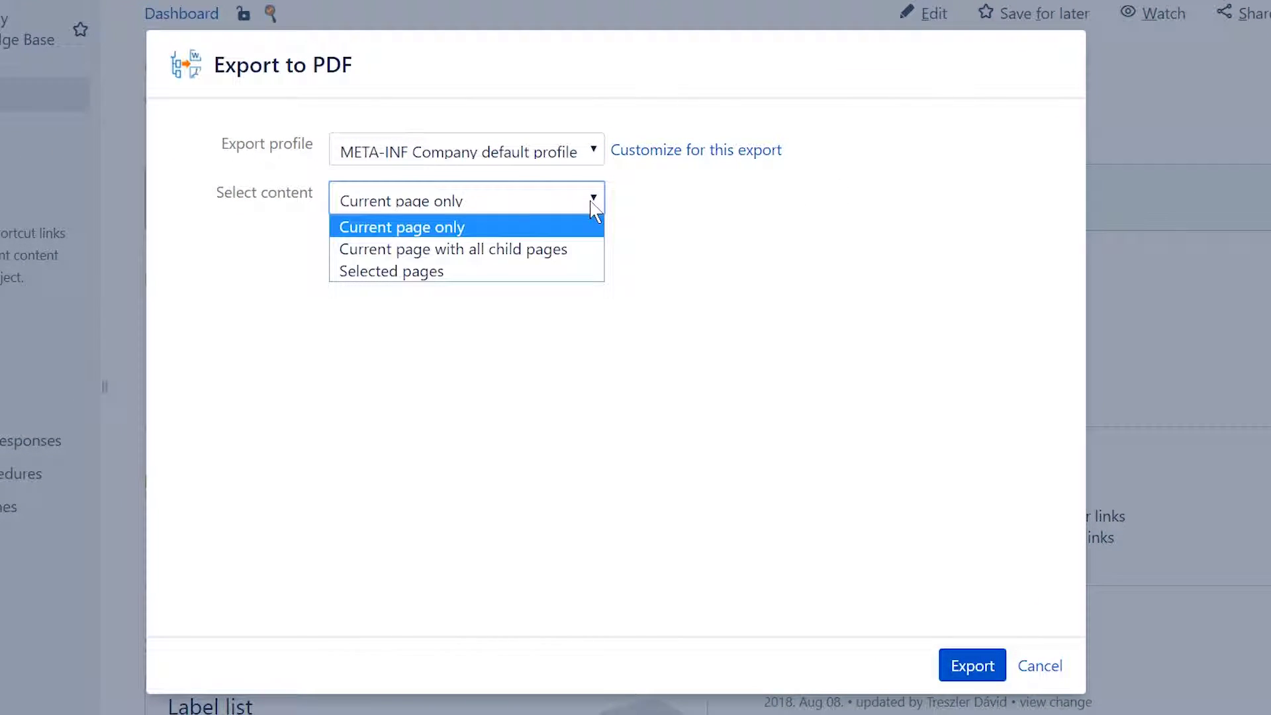
left_click(508, 274)
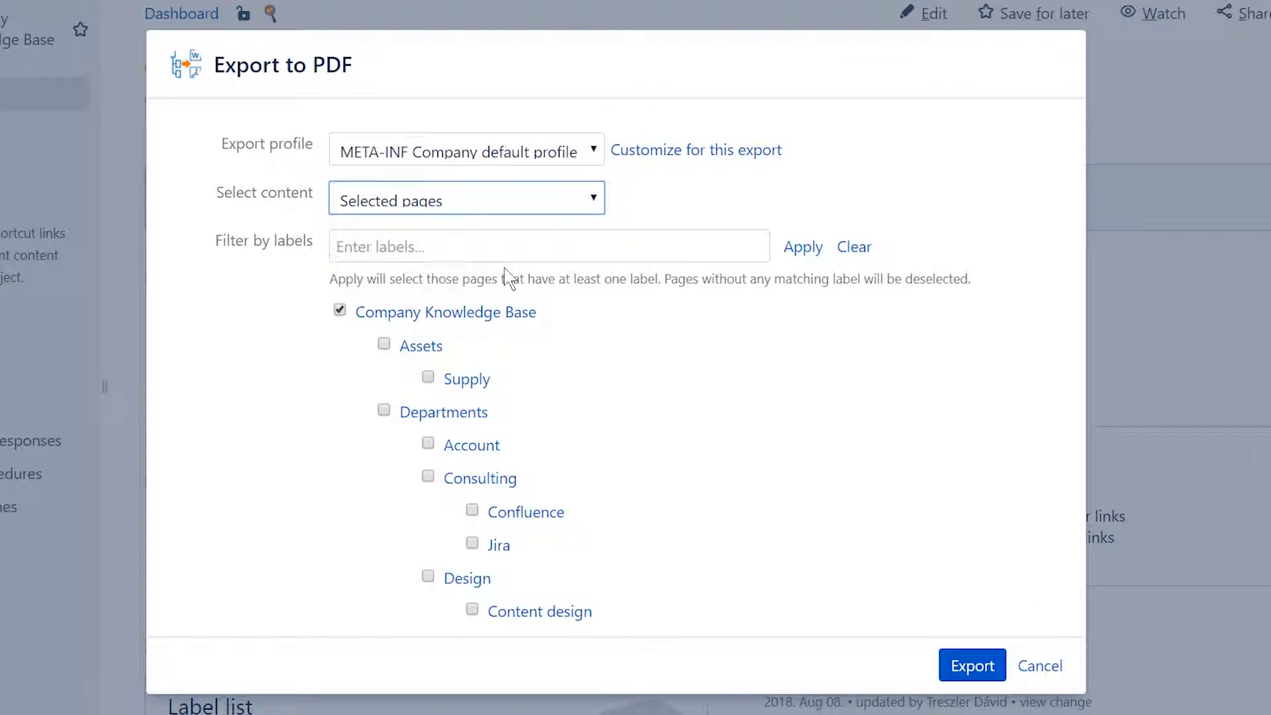
left_click(341, 314)
scroll(342, 318, "down", 1)
scroll(342, 318, "down", 1)
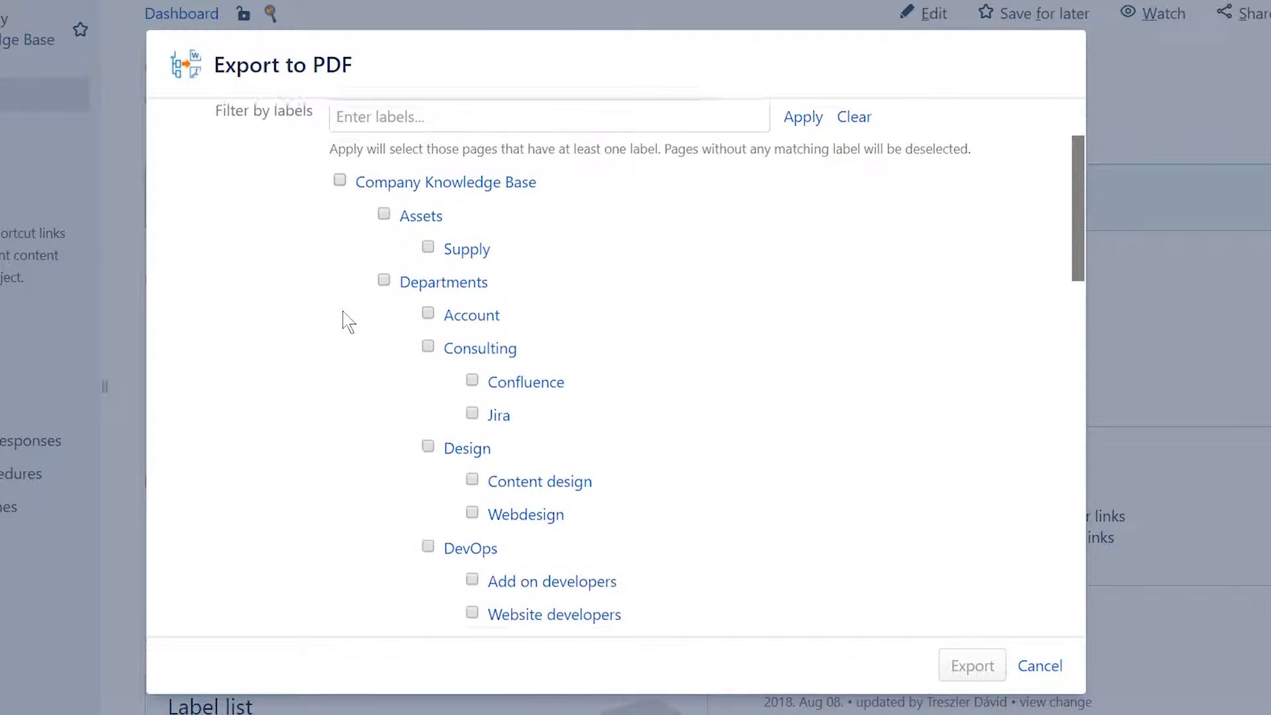
scroll(345, 319, "down", 1)
scroll(348, 320, "down", 1)
scroll(343, 318, "down", 1)
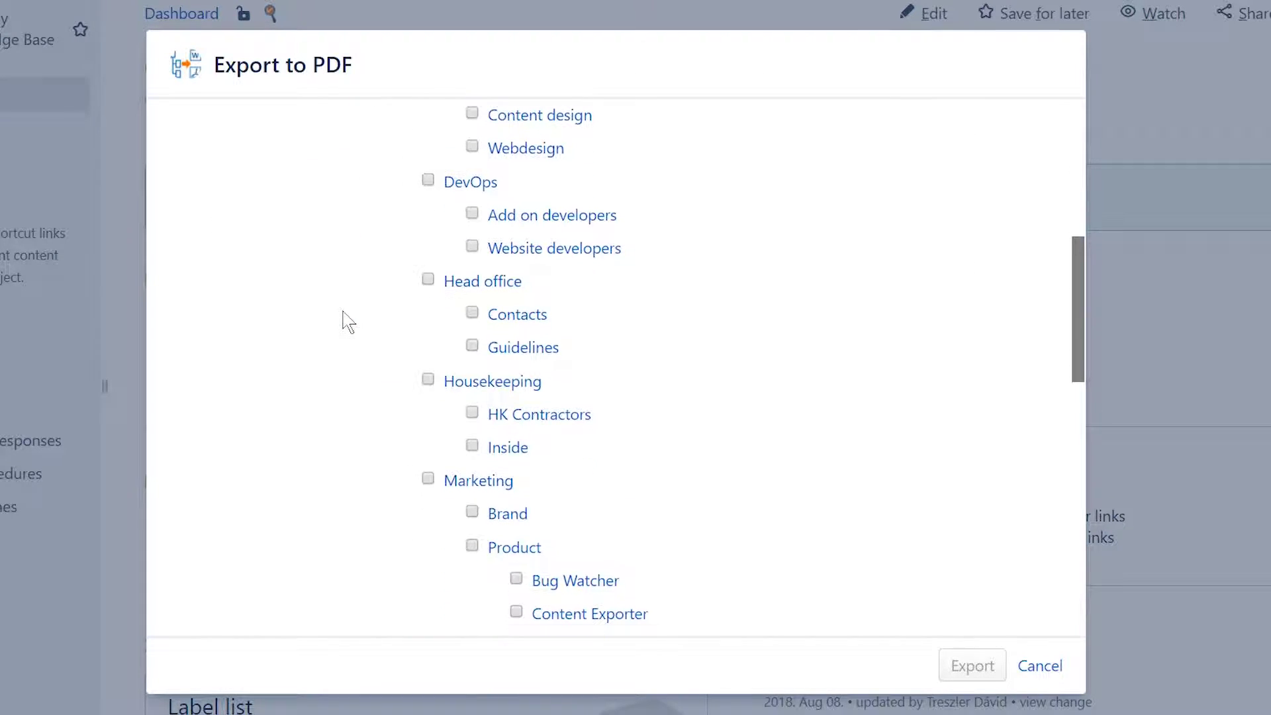
left_click(428, 480)
scroll(429, 488, "down", 2)
scroll(703, 546, "down", 2)
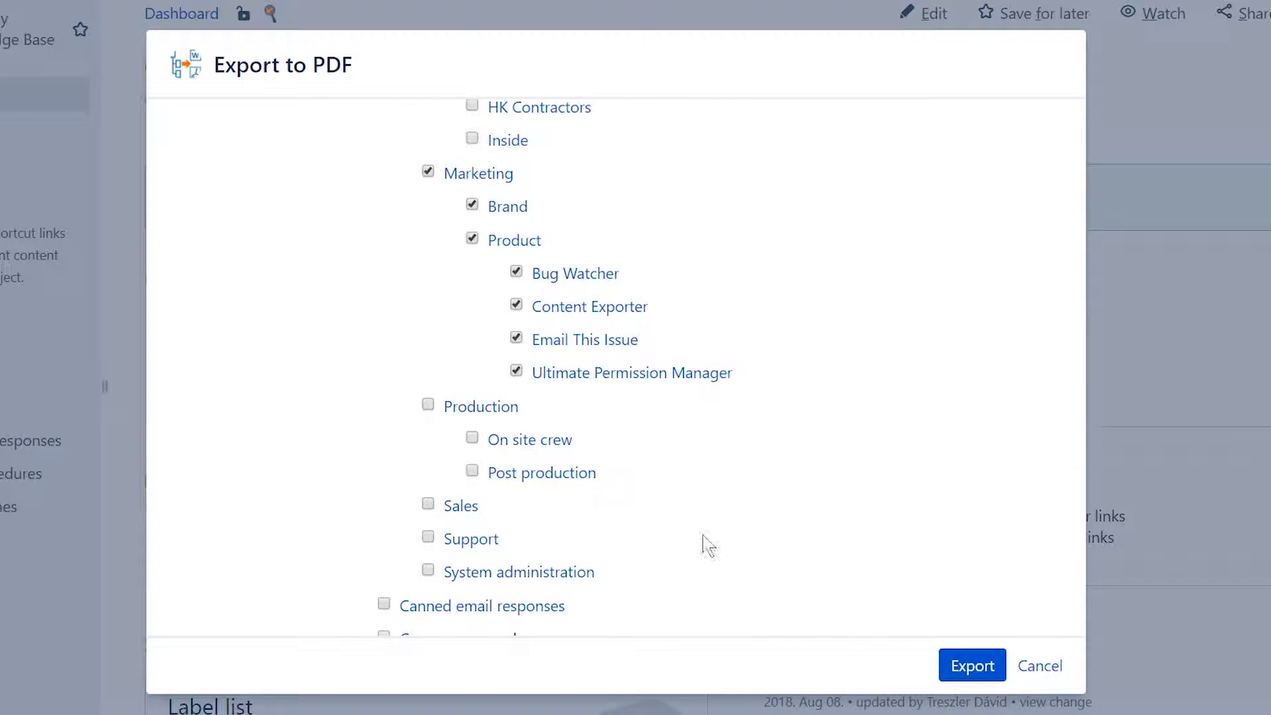
left_click(969, 666)
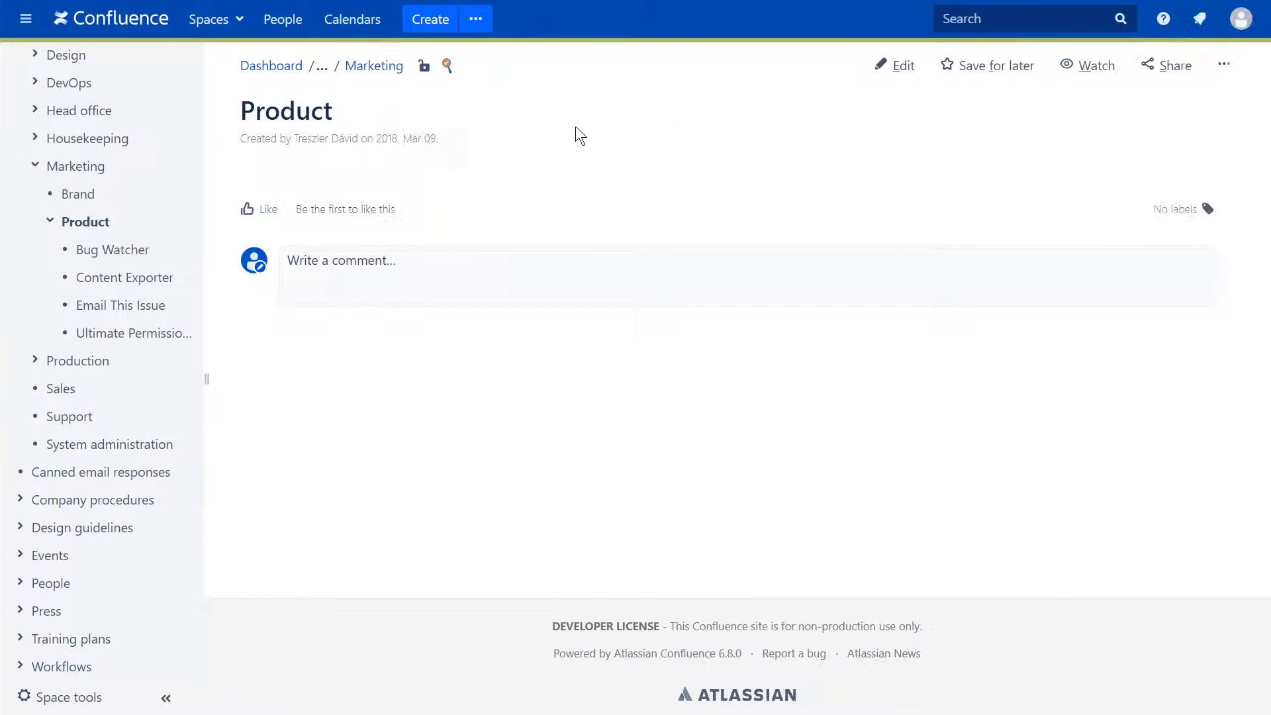
Add the label 'approved' to the Email This Issue page.
left_click(120, 304)
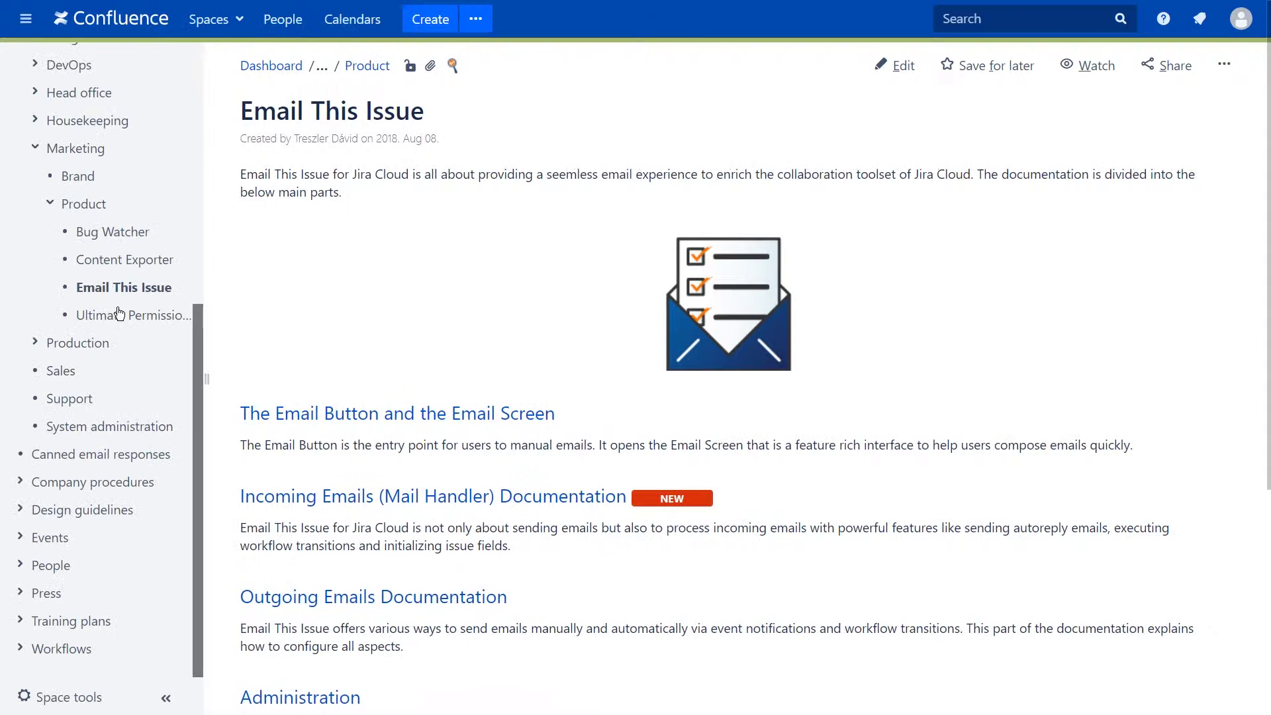
scroll(472, 319, "down", 5)
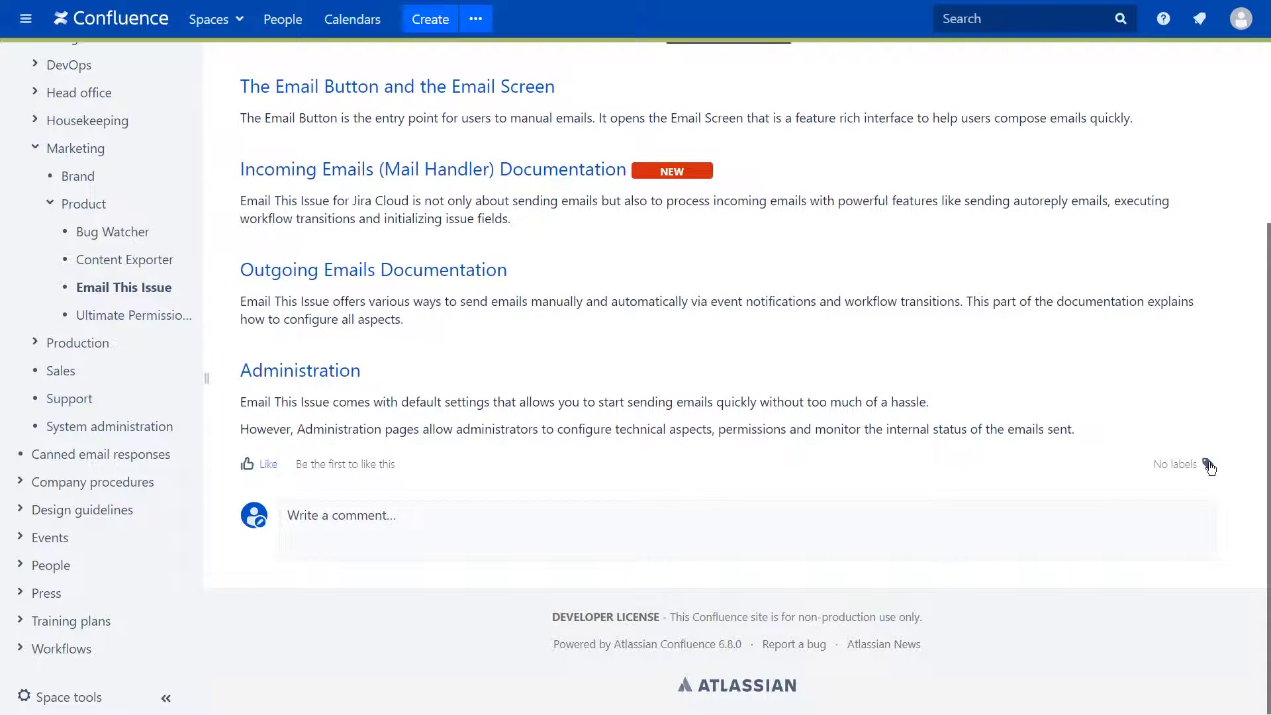
left_click(1209, 464)
type("approved")
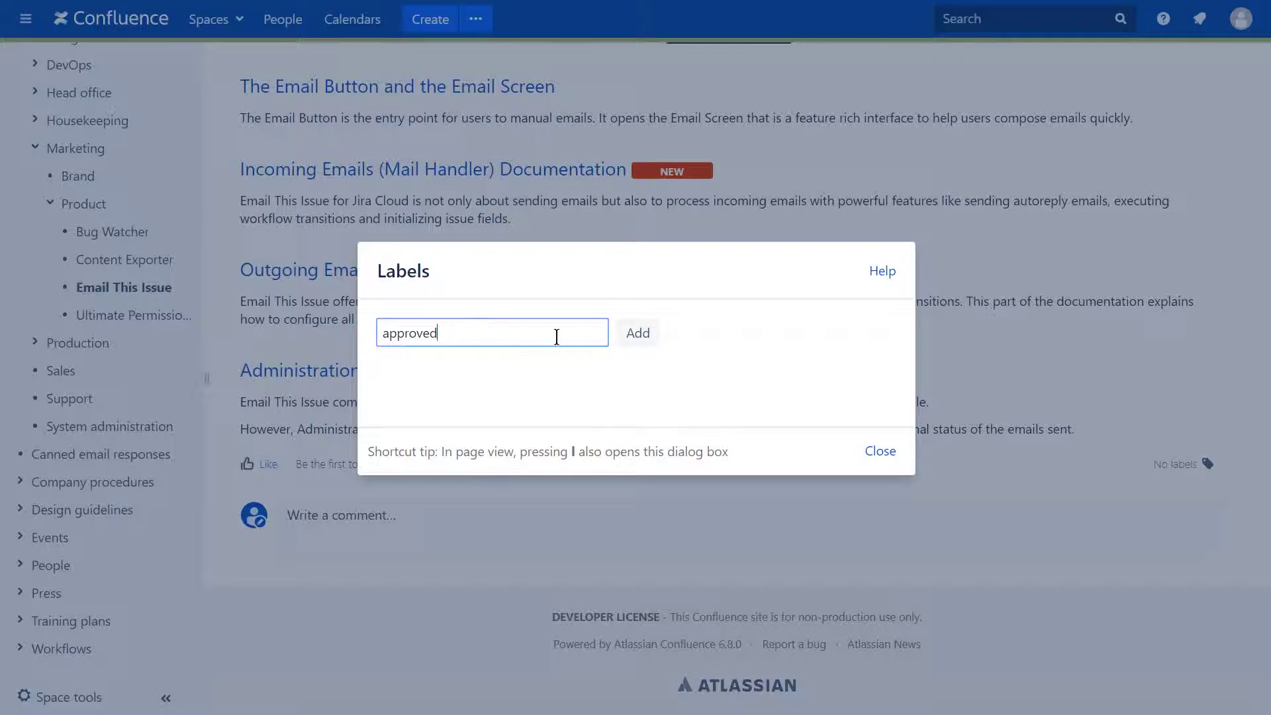
left_click(631, 341)
left_click(880, 452)
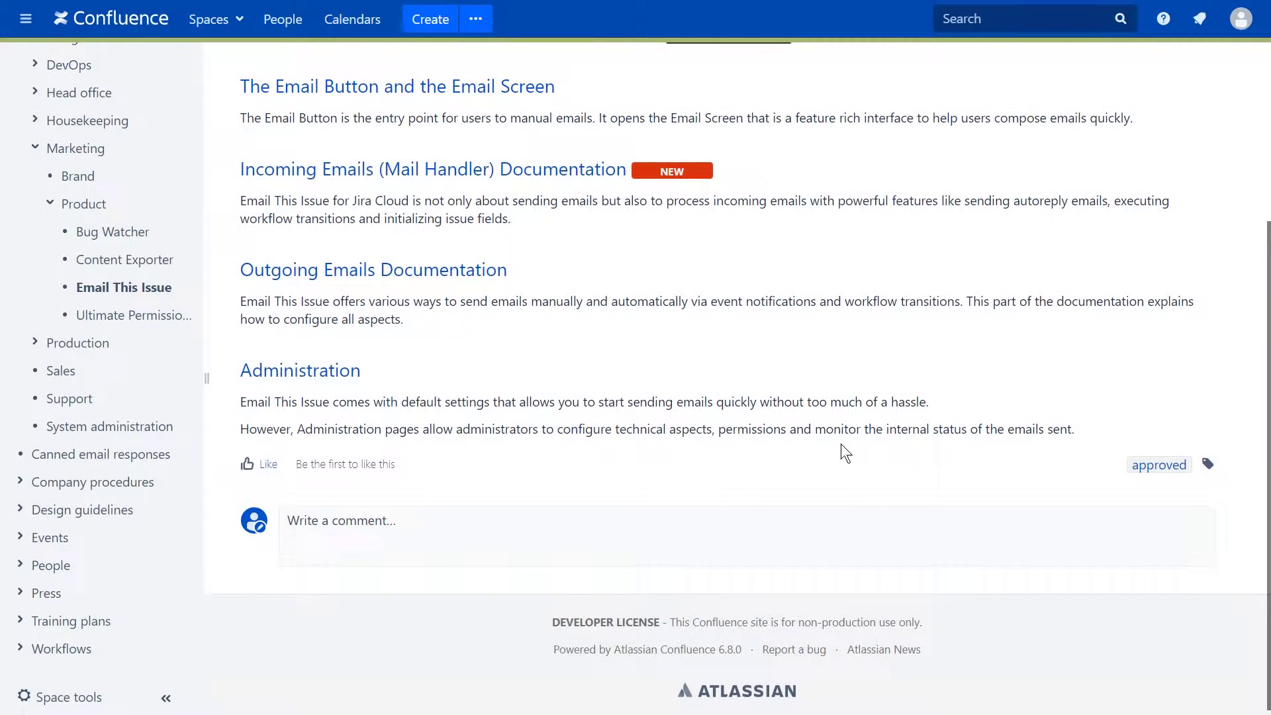
Label the Ultimate Permission Manager page 'approved' and return to the space home.
left_click(182, 318)
scroll(692, 387, "down", 5)
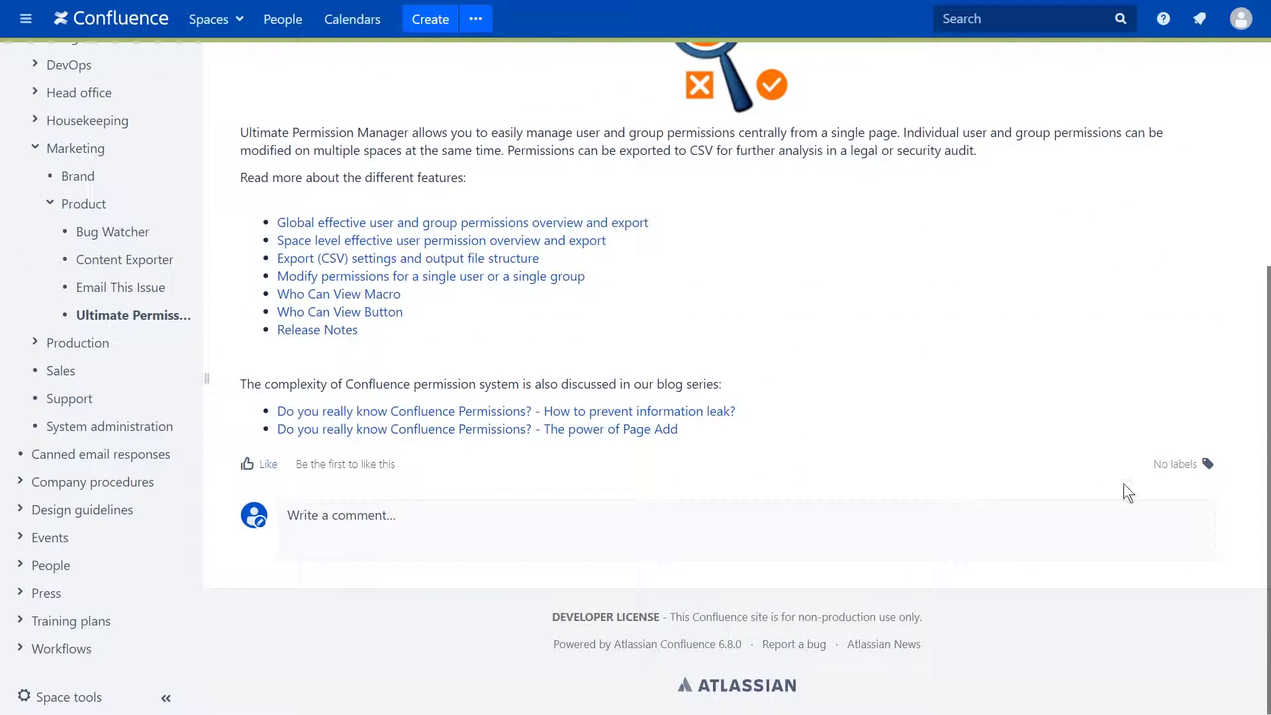
type("lapproved")
left_click(632, 335)
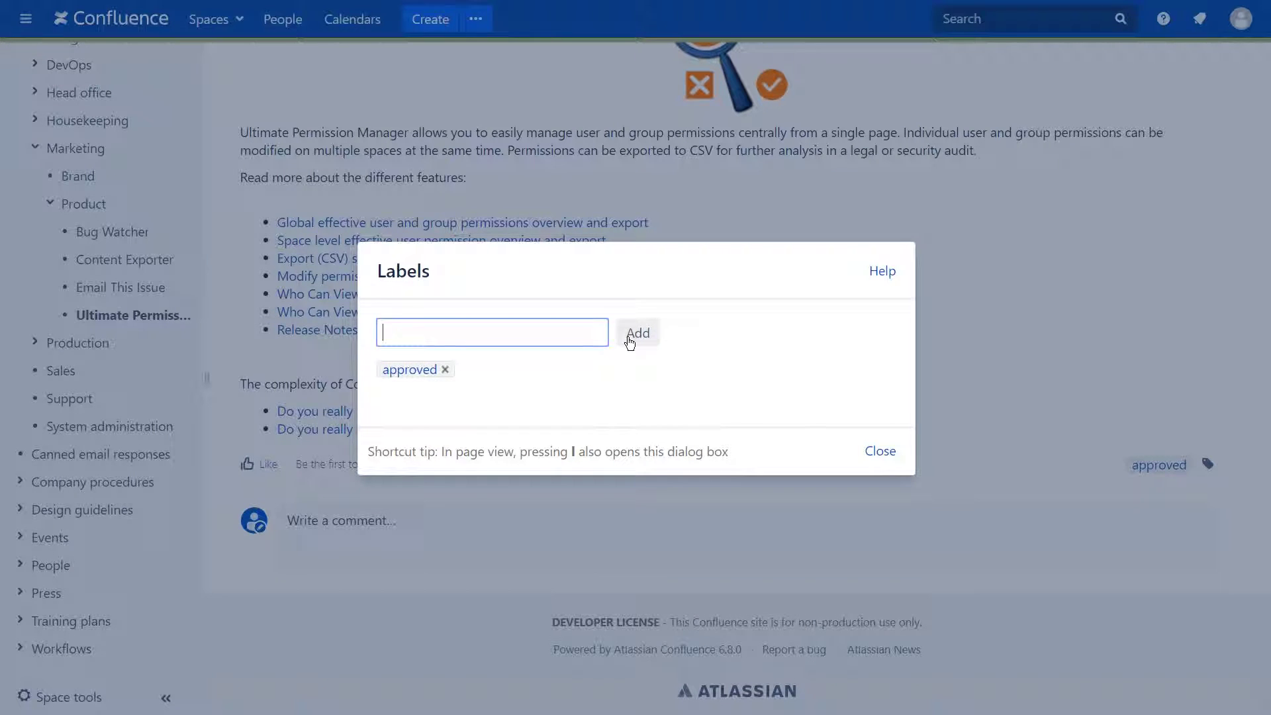
left_click(879, 451)
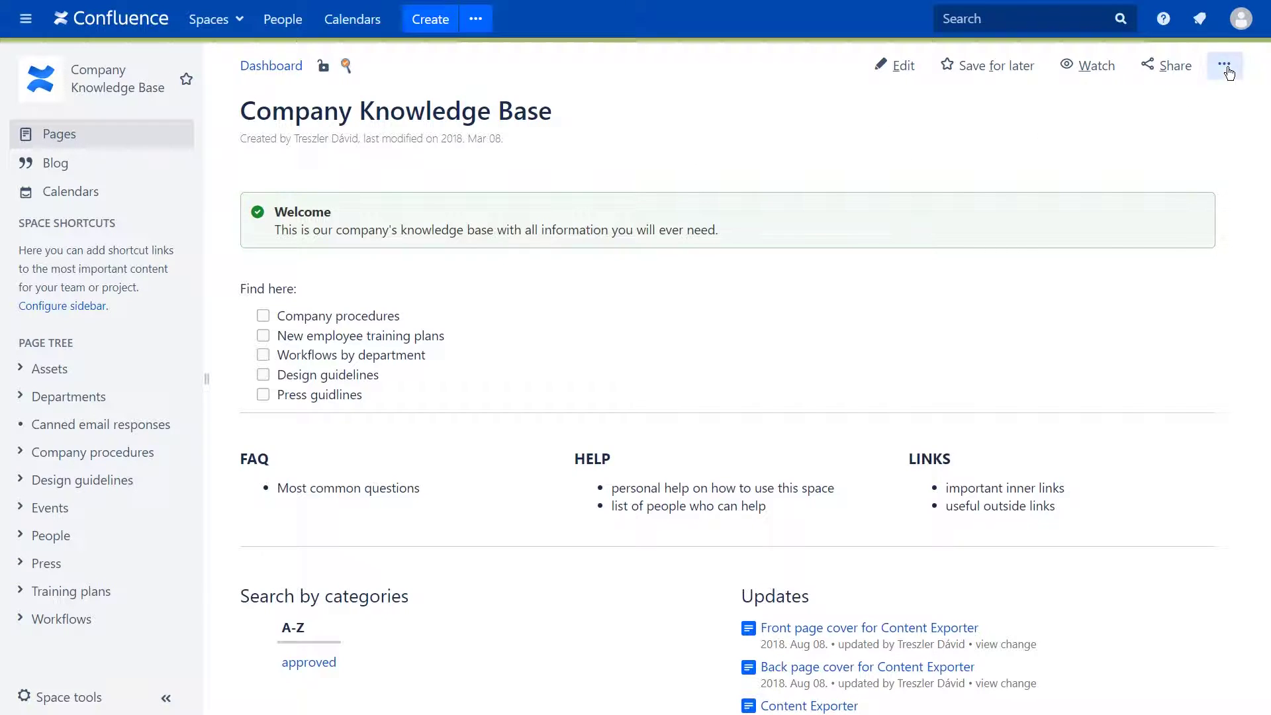
Export to PDF the Selected pages filtered by the 'approved' label.
left_click(1225, 65)
left_click(1197, 169)
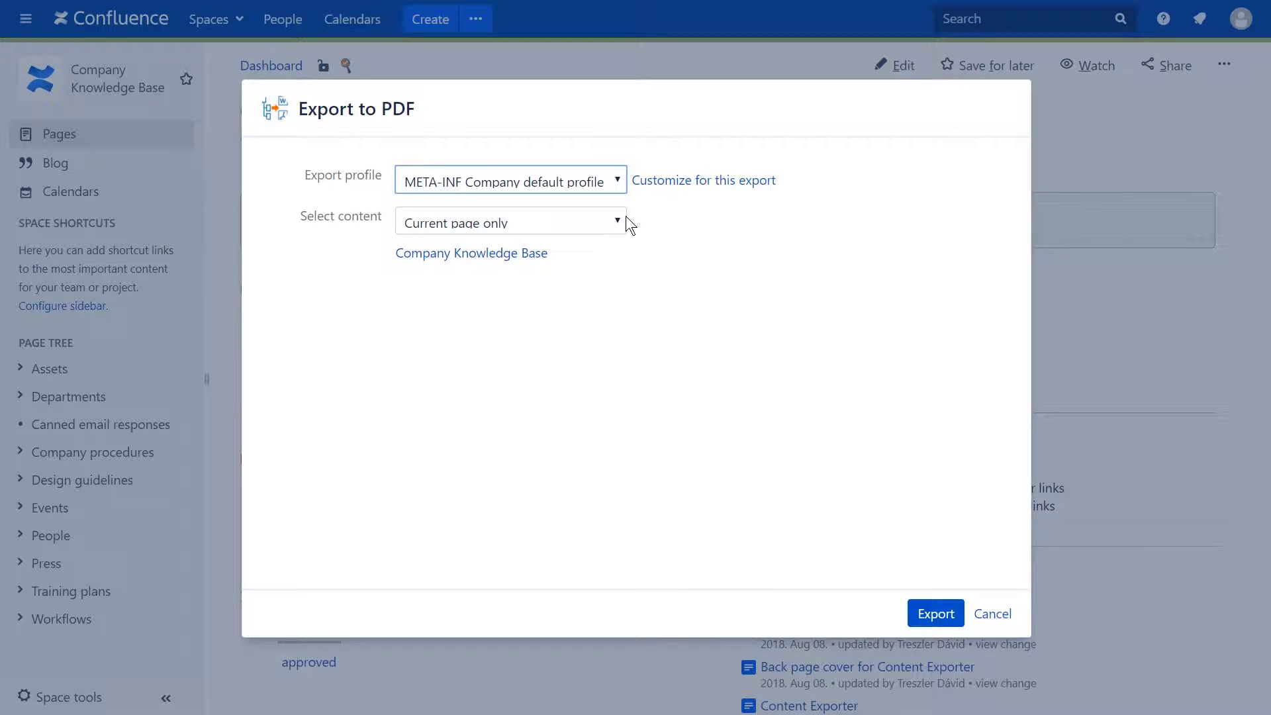
left_click(604, 220)
left_click(581, 282)
type("approved")
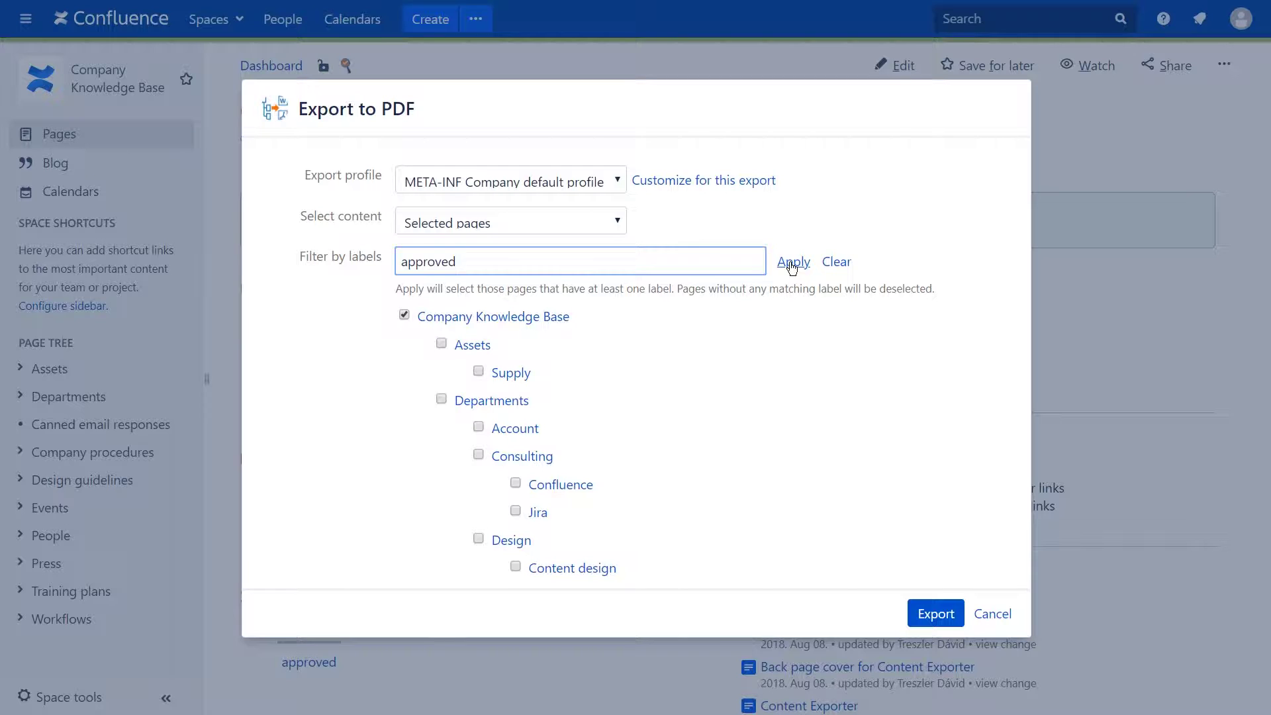
left_click(791, 265)
scroll(751, 339, "down", 1)
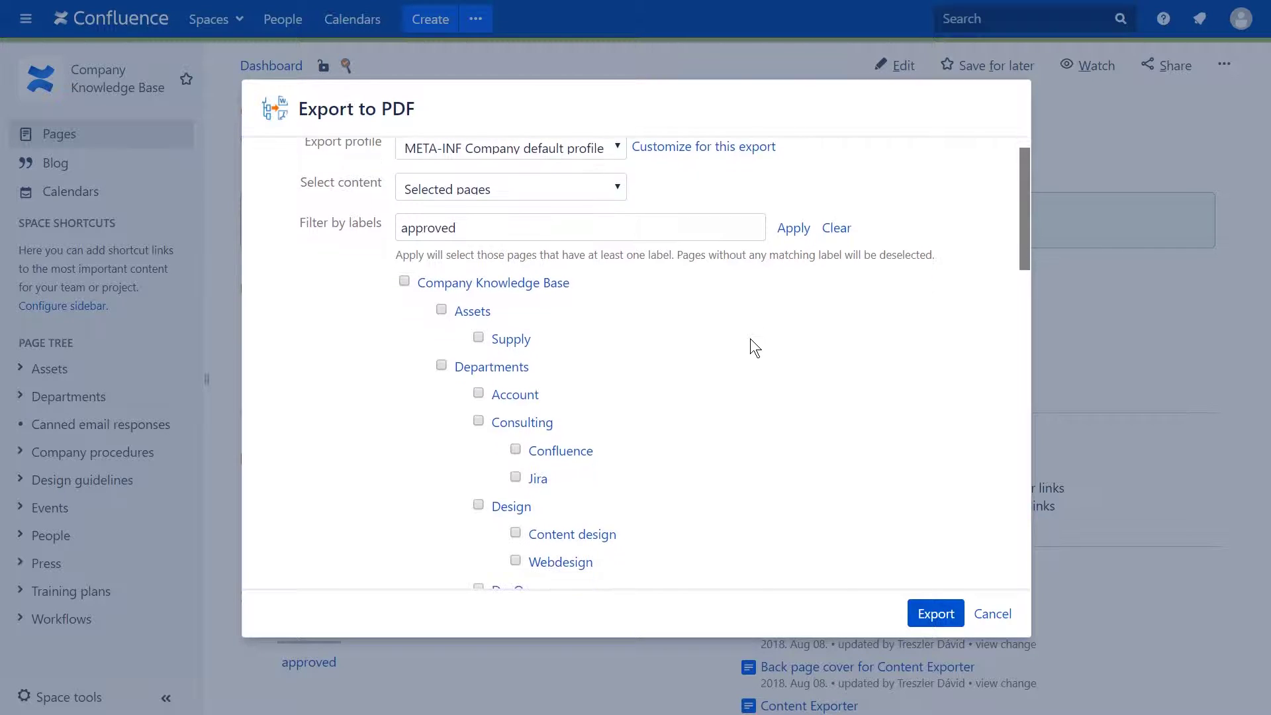
scroll(750, 339, "down", 2)
scroll(751, 338, "down", 2)
scroll(749, 347, "down", 3)
scroll(750, 347, "down", 1)
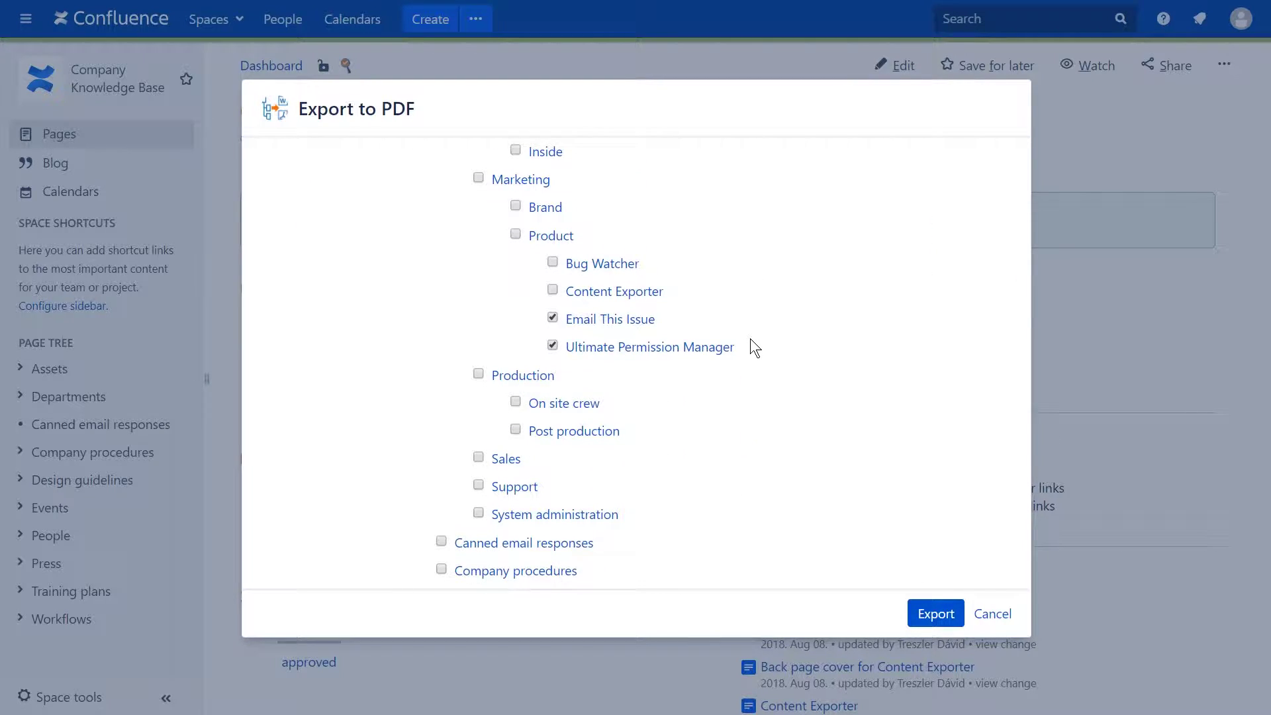
left_click(931, 615)
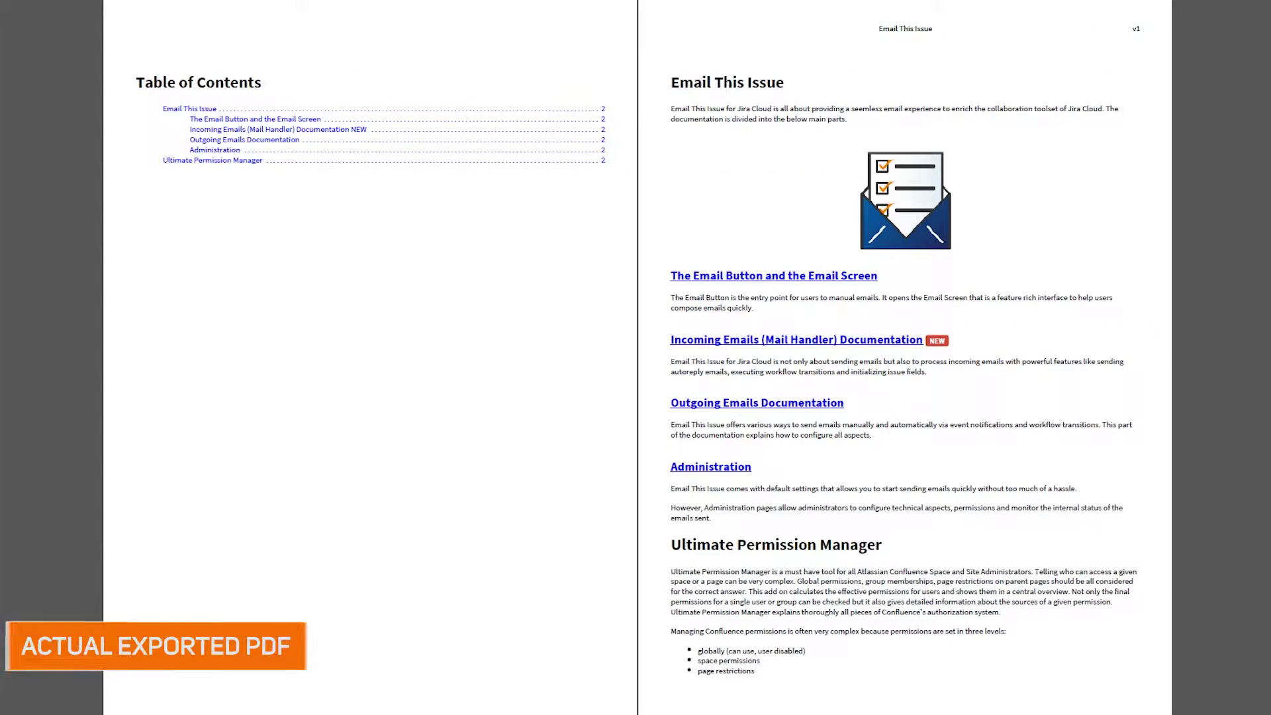